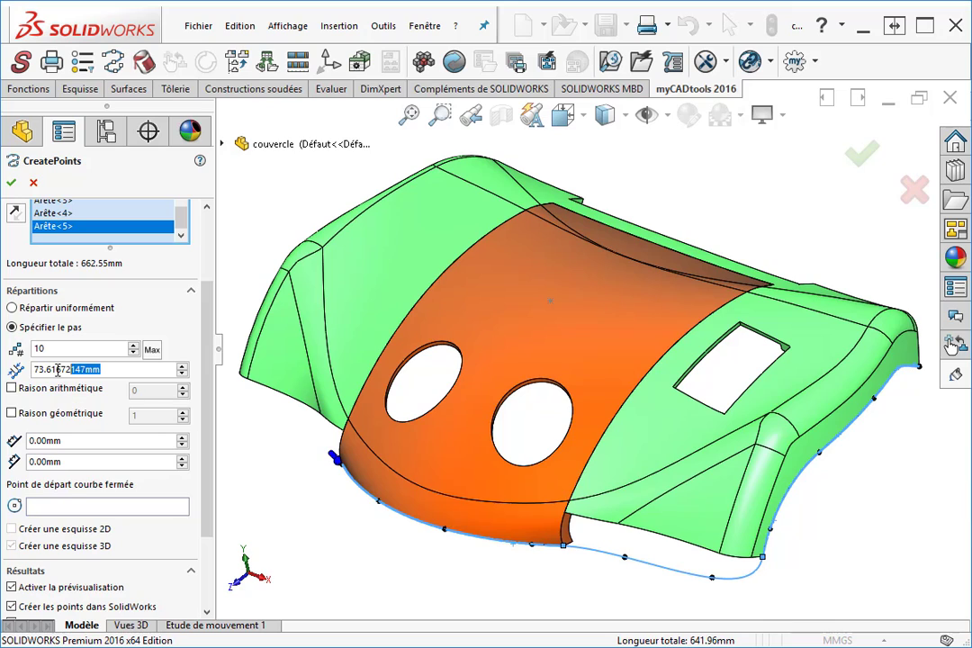
- Space the points on the selected edge chain at a 15 mm pitch with the maximum number of points
{"action": "type", "text": "1"}
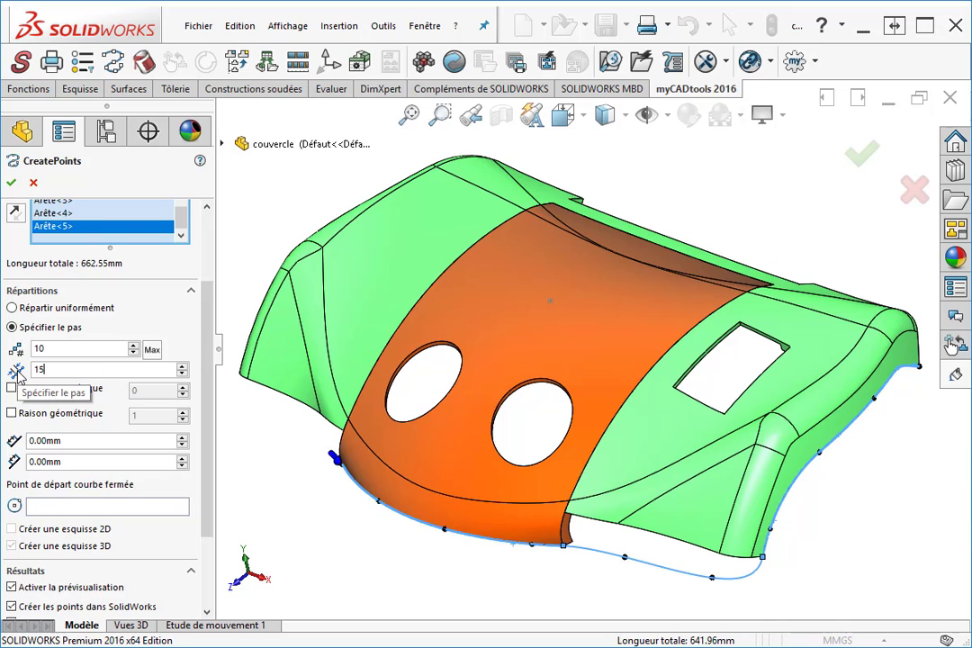
{"action": "type", "text": "5"}
{"action": "left_click", "coordinate": [67, 347]}
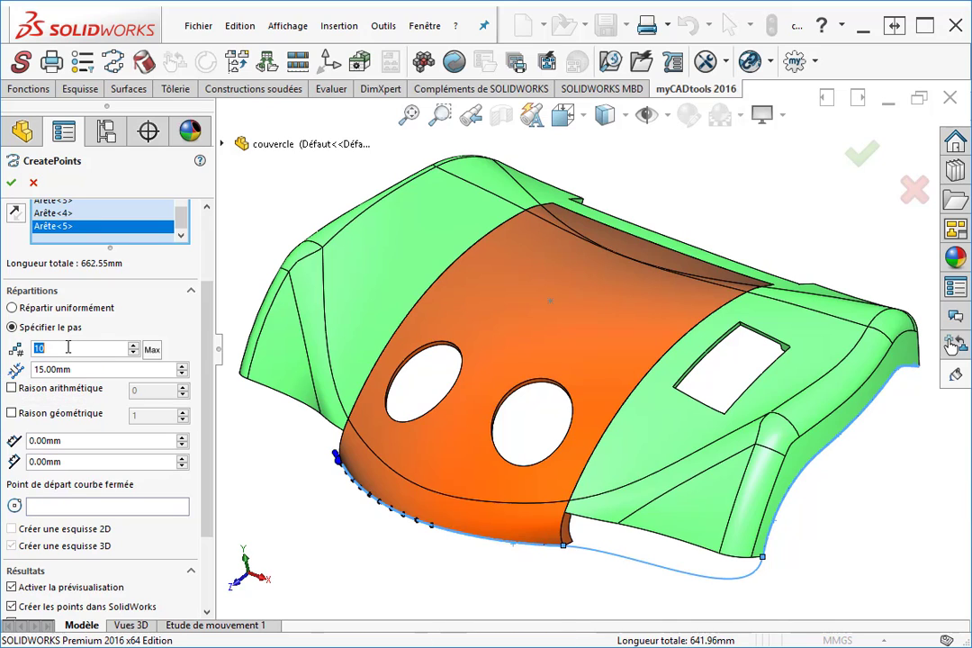
{"action": "left_click", "coordinate": [152, 350]}
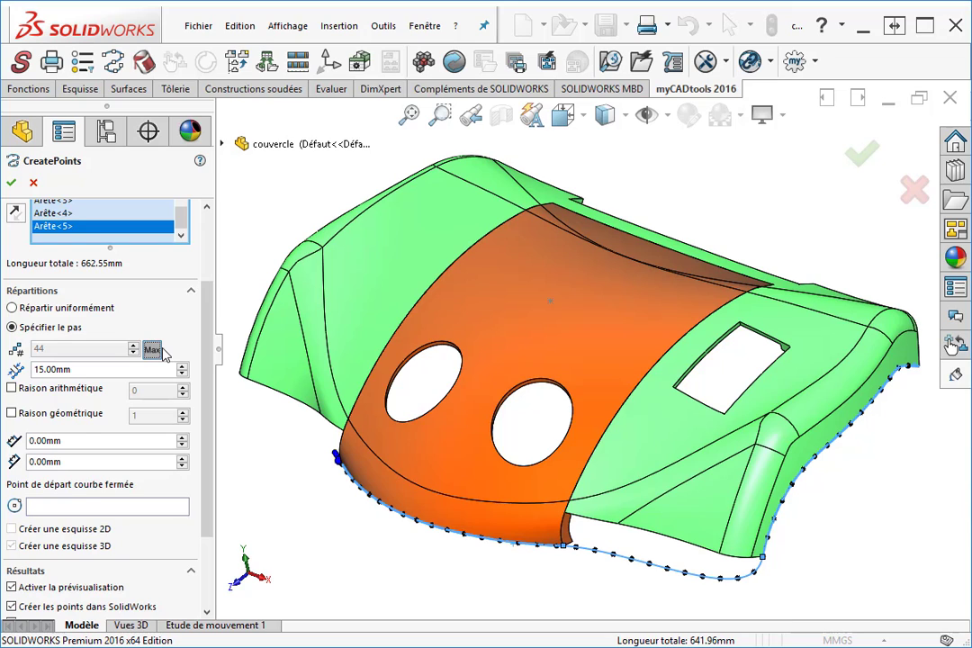
- Offset the start of the curve points by 200 mm and create them with an additional export to Excel
{"action": "left_click", "coordinate": [72, 440]}
{"action": "type", "text": "200"}
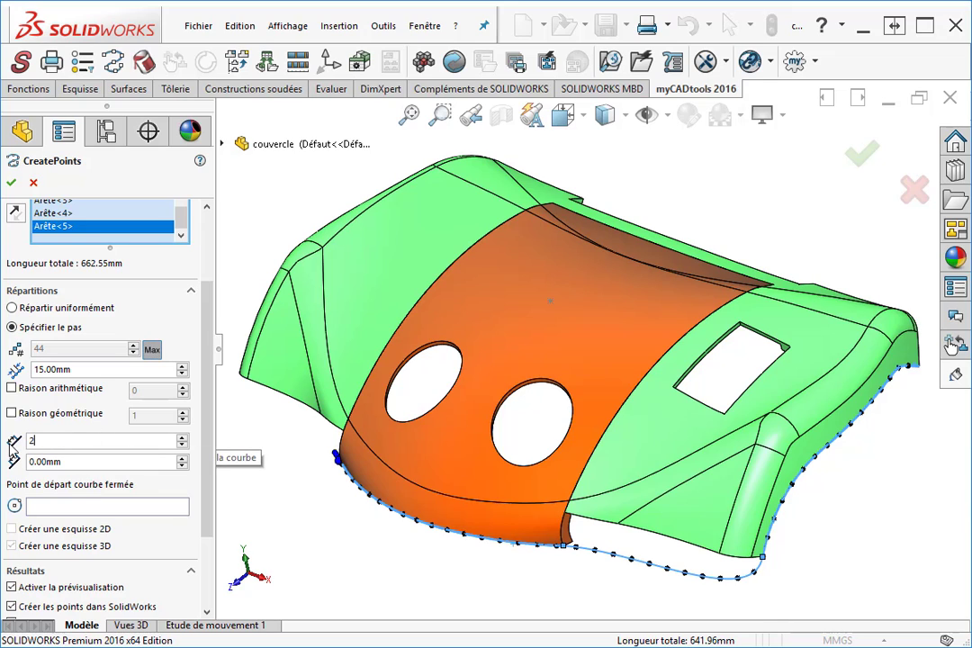
{"action": "left_click", "coordinate": [82, 461]}
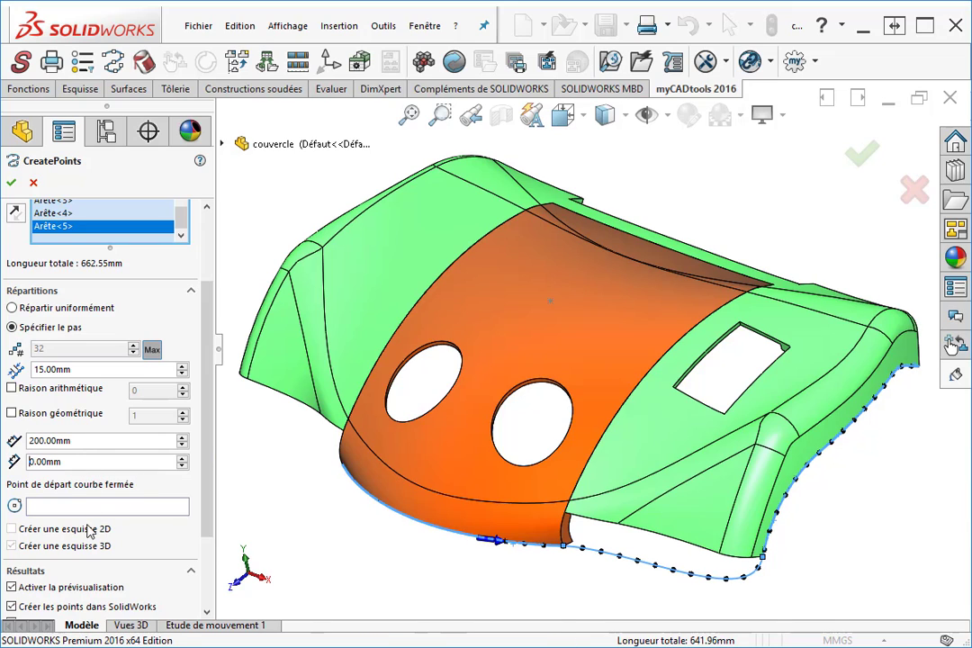
{"action": "scroll", "coordinate": [90, 531], "scroll_direction": "down", "scroll_amount": 3}
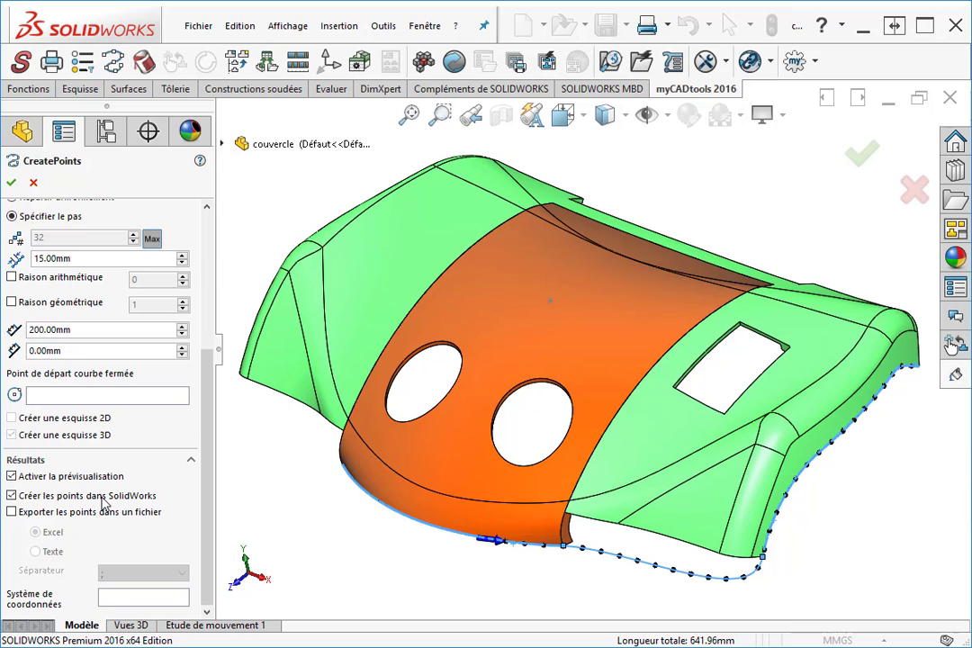
{"action": "left_click", "coordinate": [12, 512]}
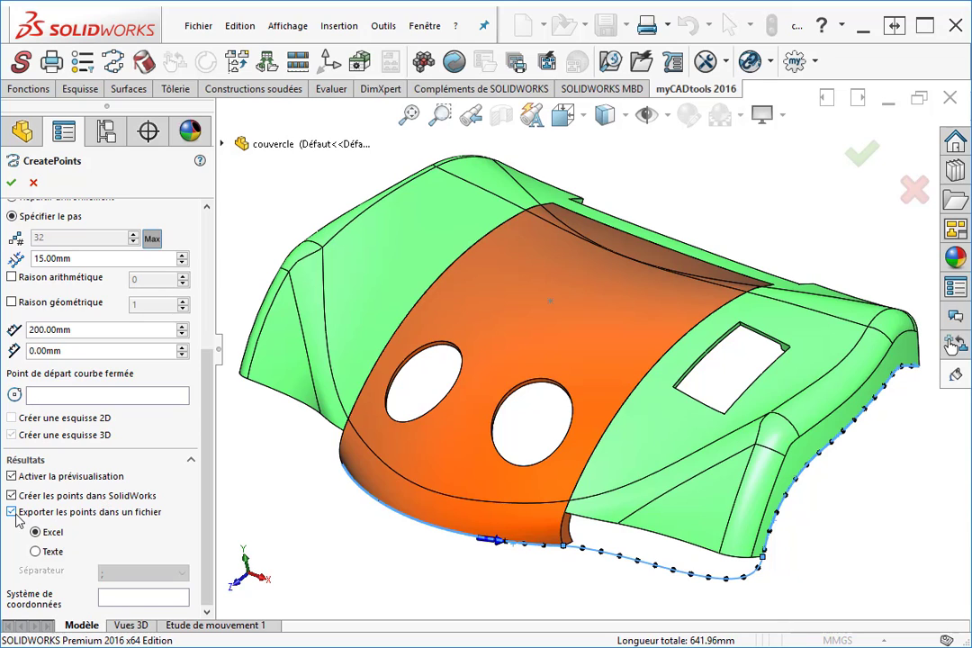
{"action": "left_click", "coordinate": [11, 182]}
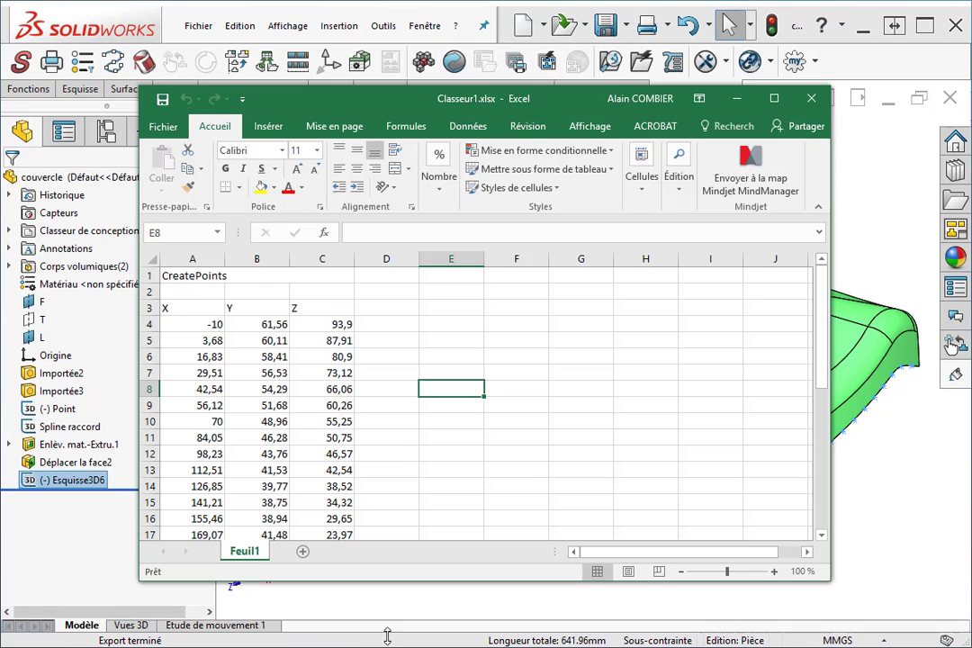
- Review the exported X, Y, Z curve point coordinates in Excel, and return to the SOLIDWORKS part
{"action": "scroll", "coordinate": [395, 447], "scroll_direction": "down", "scroll_amount": 10}
{"action": "scroll", "coordinate": [378, 438], "scroll_direction": "up", "scroll_amount": 5}
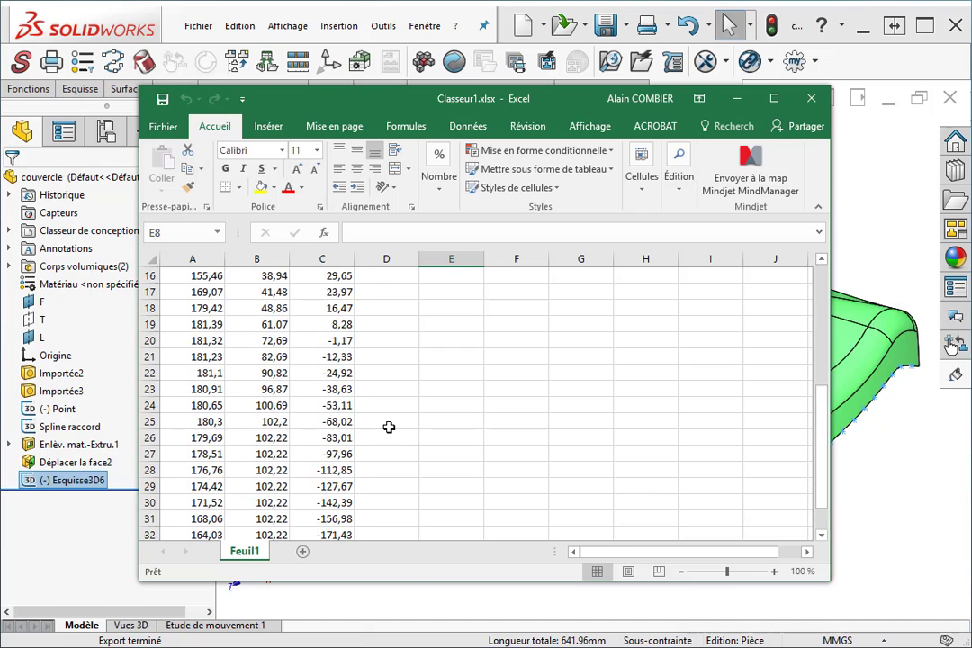
{"action": "scroll", "coordinate": [389, 427], "scroll_direction": "up", "scroll_amount": 5}
{"action": "left_click", "coordinate": [877, 162]}
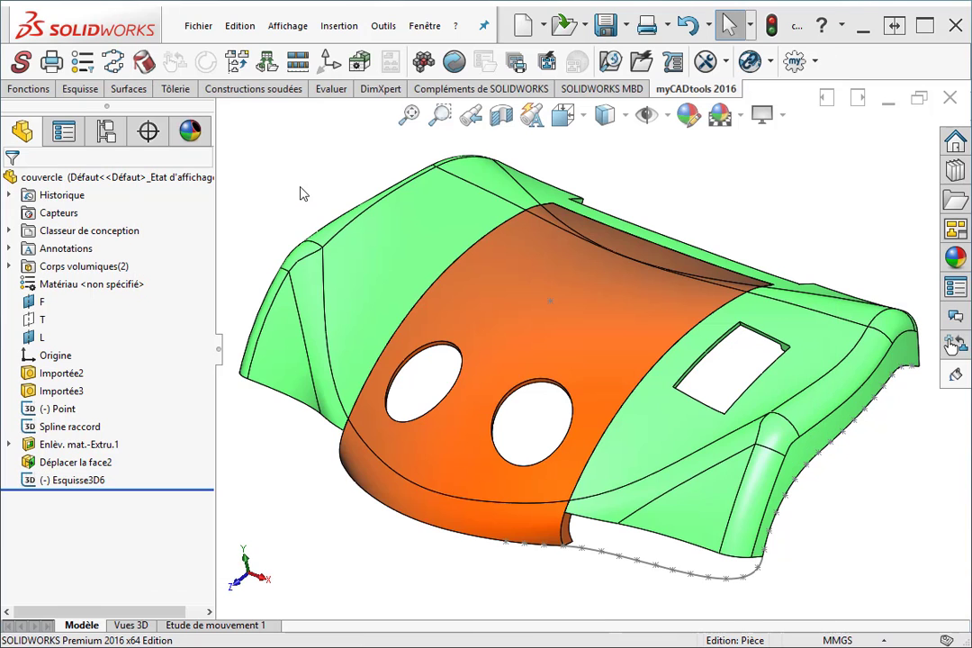
- Start a new CreatePoints grid distribution on the orange central top face and the two adjoining green top faces
{"action": "left_click", "coordinate": [112, 60]}
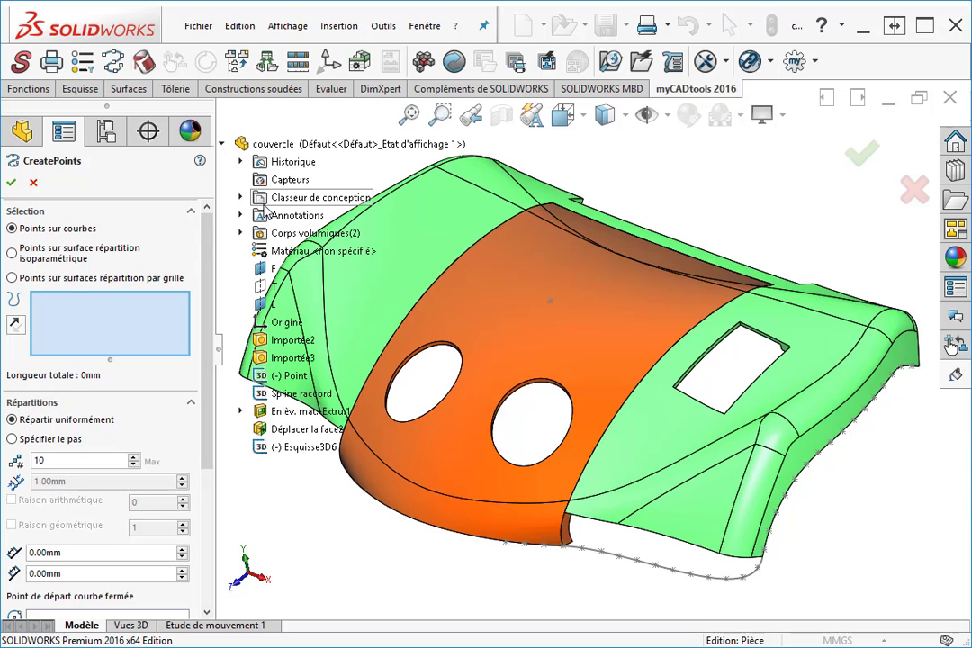
{"action": "left_click", "coordinate": [63, 278]}
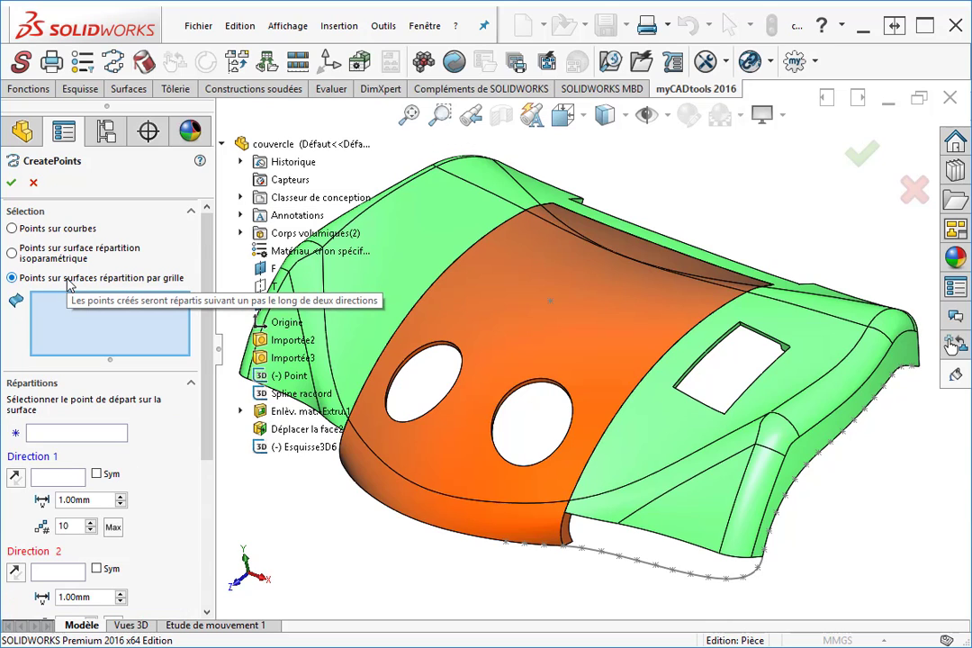
{"action": "left_click", "coordinate": [458, 219]}
{"action": "left_click", "coordinate": [579, 286]}
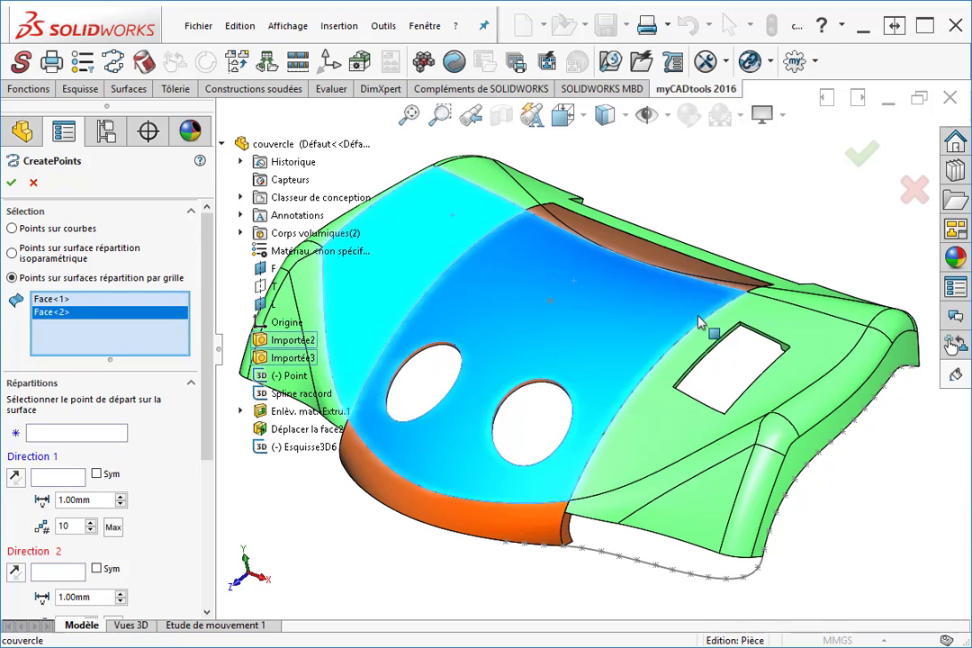
{"action": "left_click", "coordinate": [817, 341]}
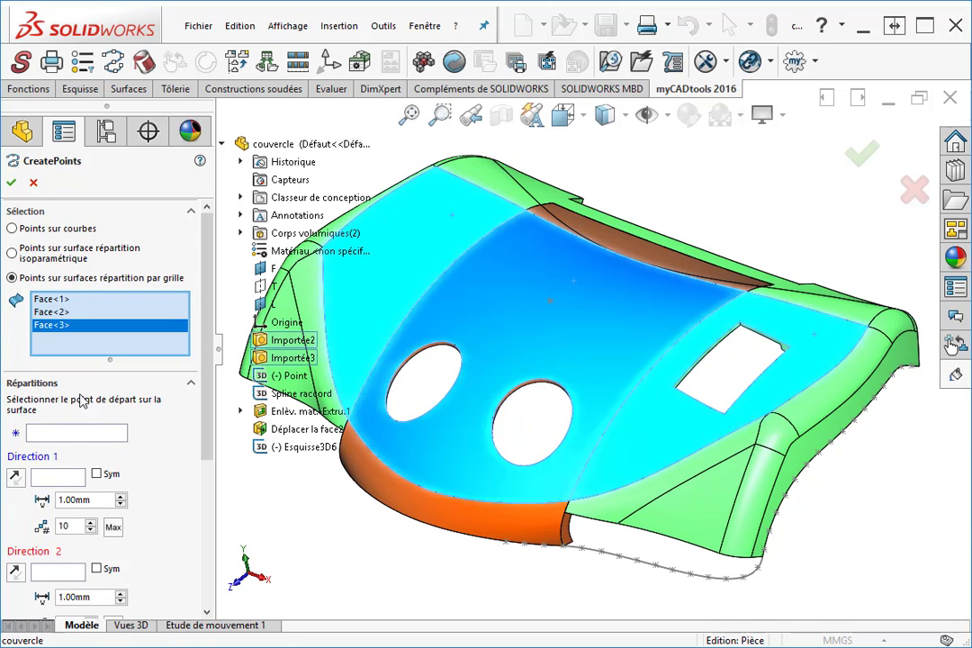
- Use the sketch point on the central face as the grid start, with plane F for direction 1 and plane L for direction 2
{"action": "left_click", "coordinate": [70, 433]}
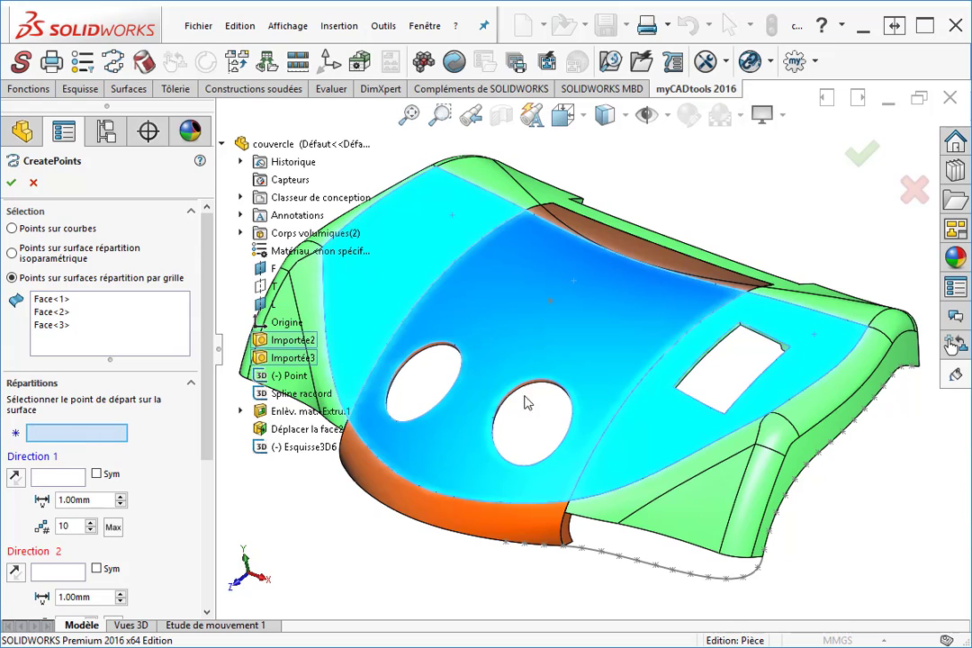
{"action": "left_click", "coordinate": [550, 302]}
{"action": "scroll", "coordinate": [157, 501], "scroll_direction": "down", "scroll_amount": 5}
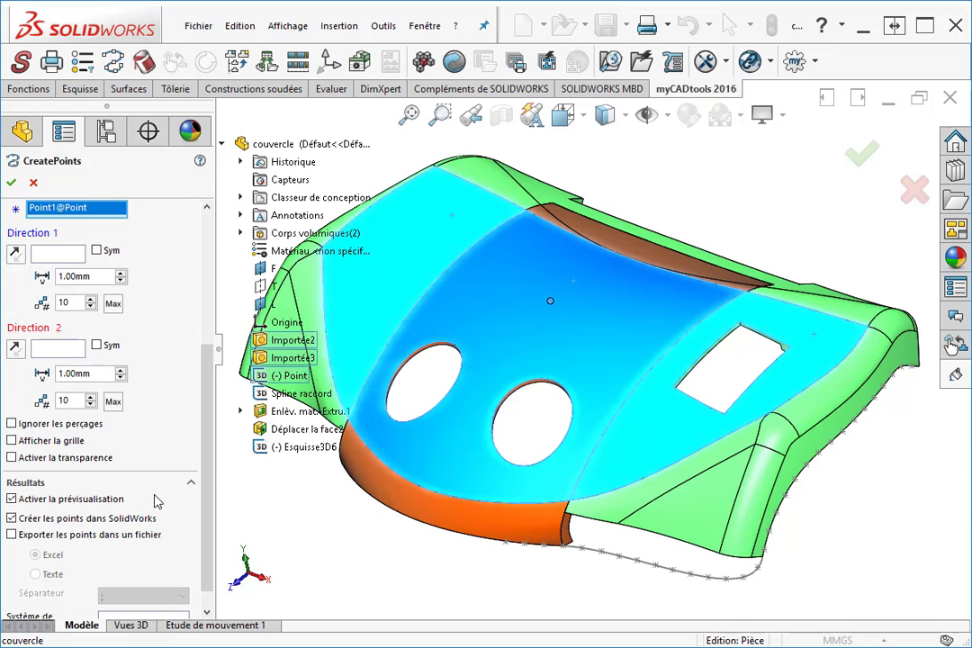
{"action": "left_click", "coordinate": [58, 253]}
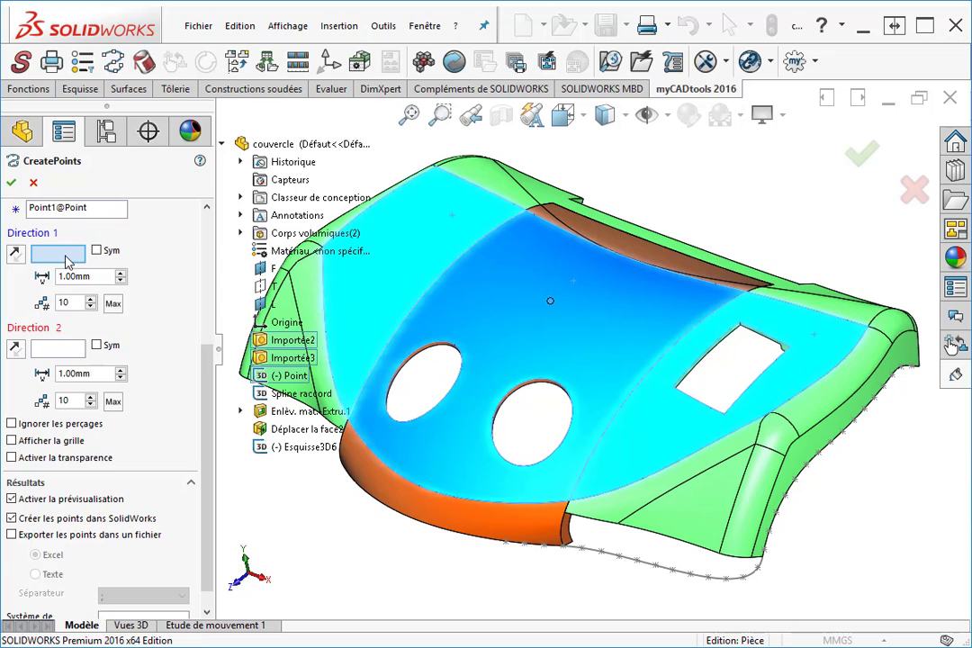
{"action": "left_click", "coordinate": [263, 269]}
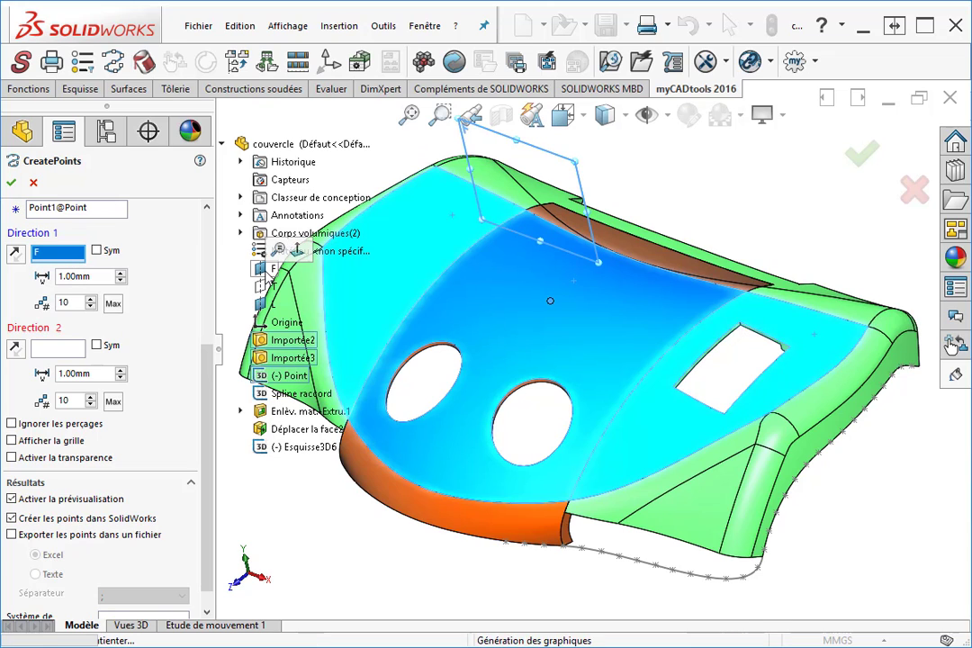
{"action": "left_click", "coordinate": [57, 349]}
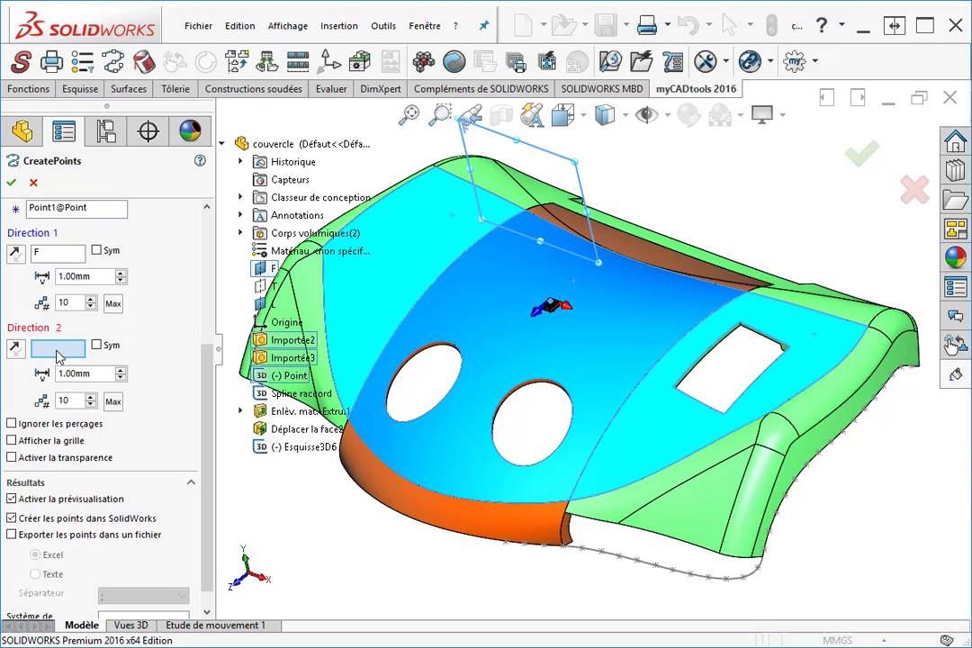
{"action": "left_click", "coordinate": [262, 305]}
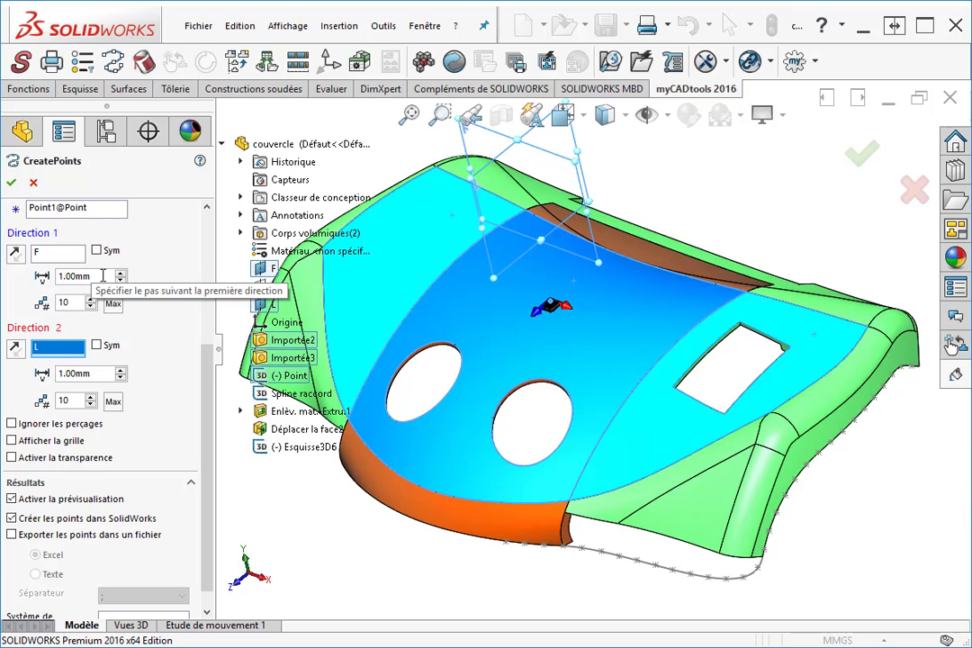
- Set a 20 mm symmetric pitch with the maximum number of points in both grid directions
{"action": "left_click_drag", "start_coordinate": [95, 276], "coordinate": [60, 276]}
{"action": "type", "text": "20"}
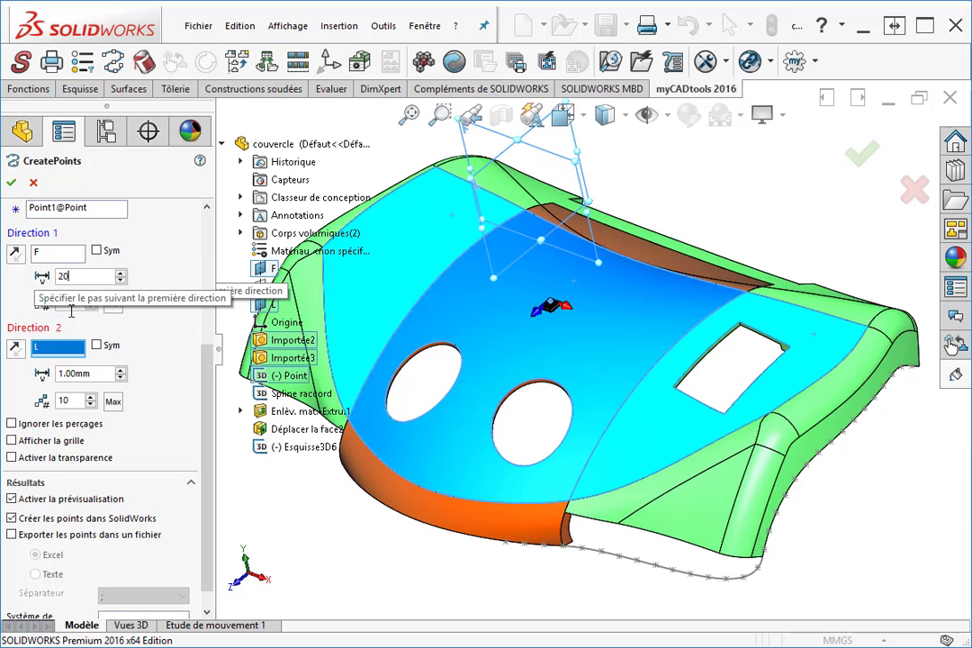
{"action": "left_click_drag", "start_coordinate": [84, 372], "coordinate": [33, 376]}
{"action": "type", "text": "20"}
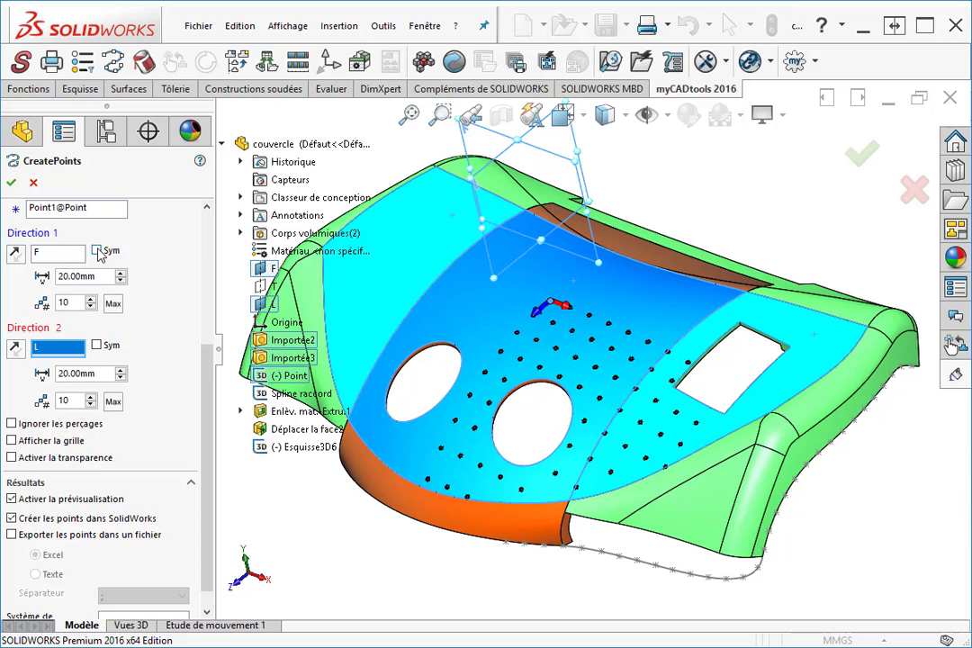
{"action": "left_click", "coordinate": [97, 346]}
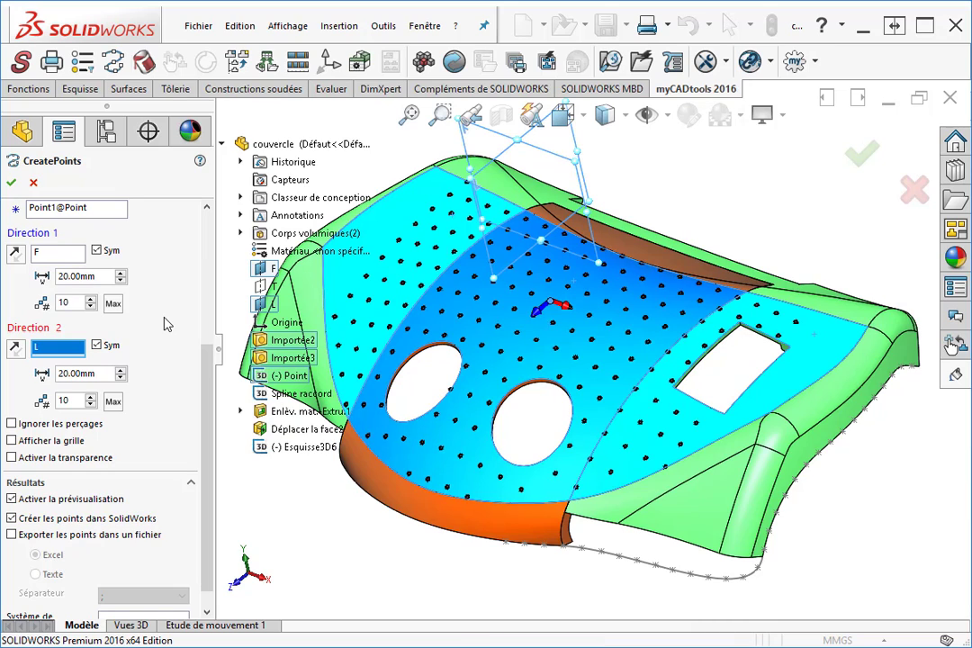
{"action": "left_click", "coordinate": [113, 303]}
{"action": "left_click", "coordinate": [113, 401]}
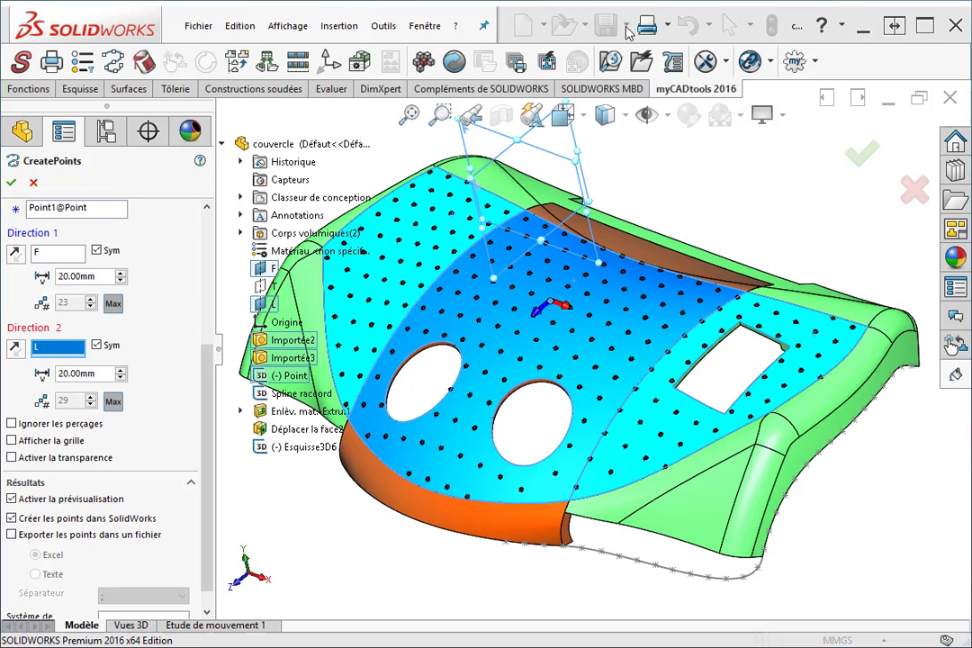
- Ignore the holes in the faces and create the grid points with an additional export to Excel
{"action": "left_click", "coordinate": [12, 424]}
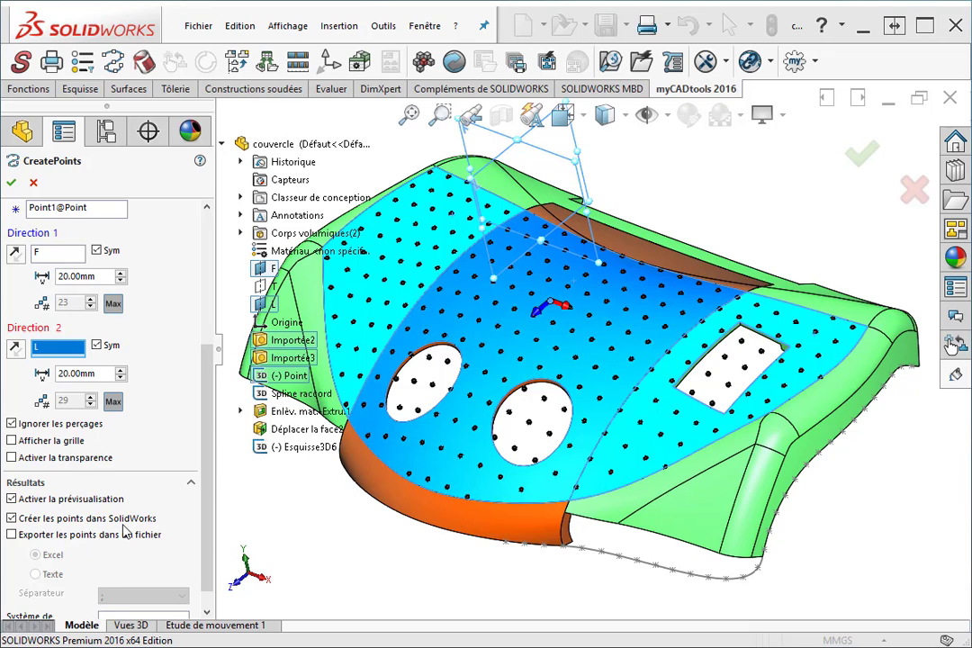
{"action": "left_click", "coordinate": [12, 534]}
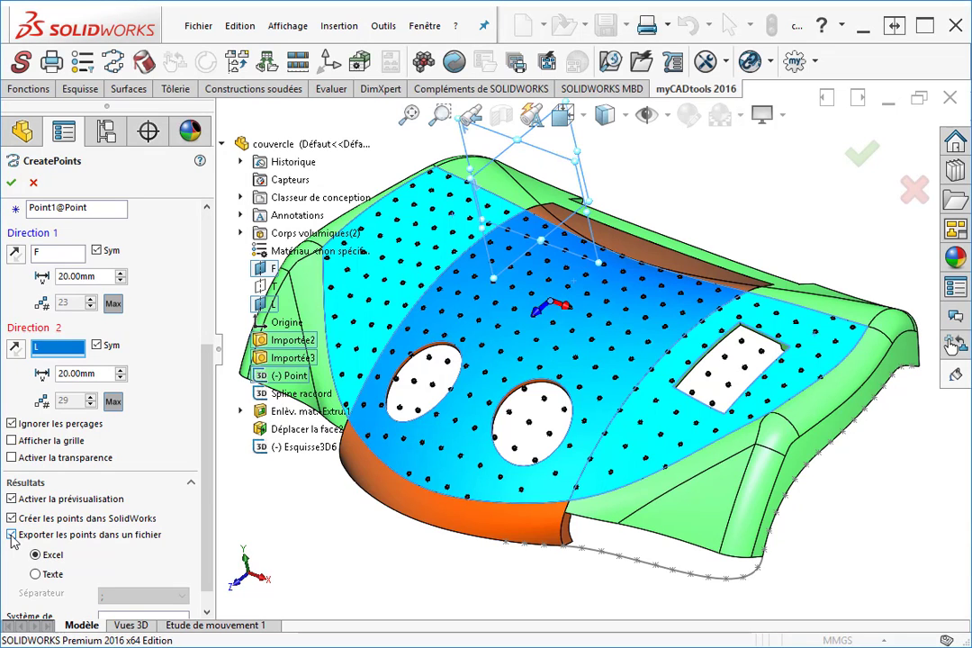
{"action": "left_click", "coordinate": [11, 182]}
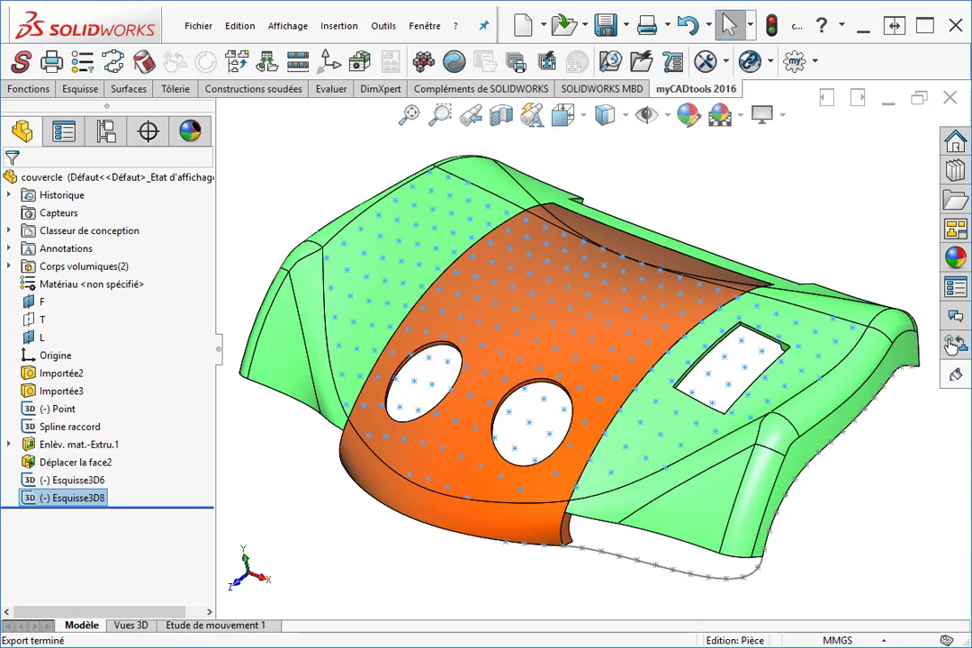
- Review the exported grid point coordinates in Excel, and return to the SOLIDWORKS part
{"action": "scroll", "coordinate": [324, 404], "scroll_direction": "down", "scroll_amount": 14}
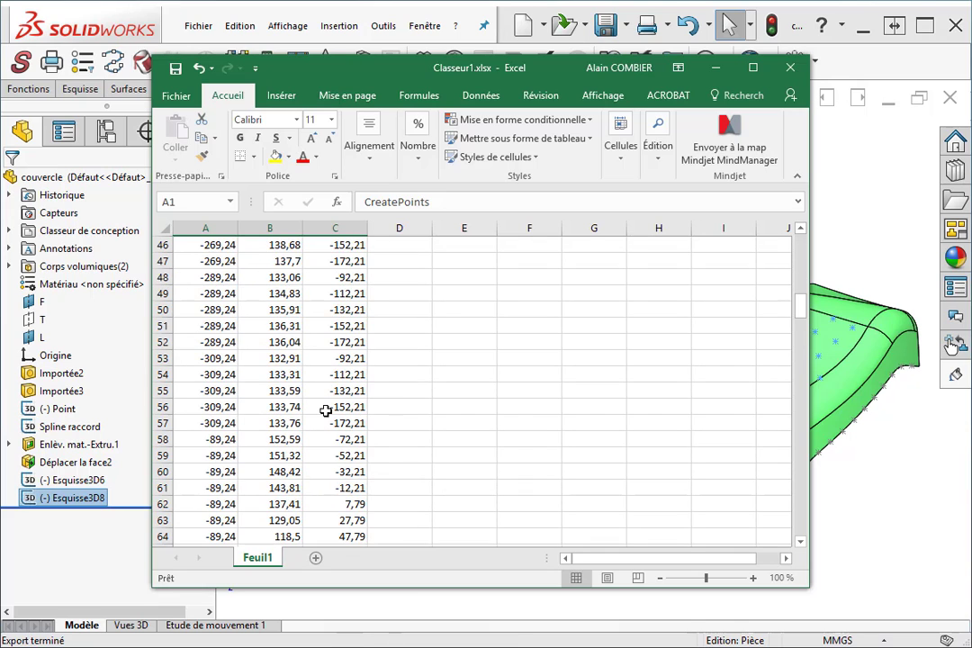
{"action": "scroll", "coordinate": [324, 410], "scroll_direction": "down", "scroll_amount": 9}
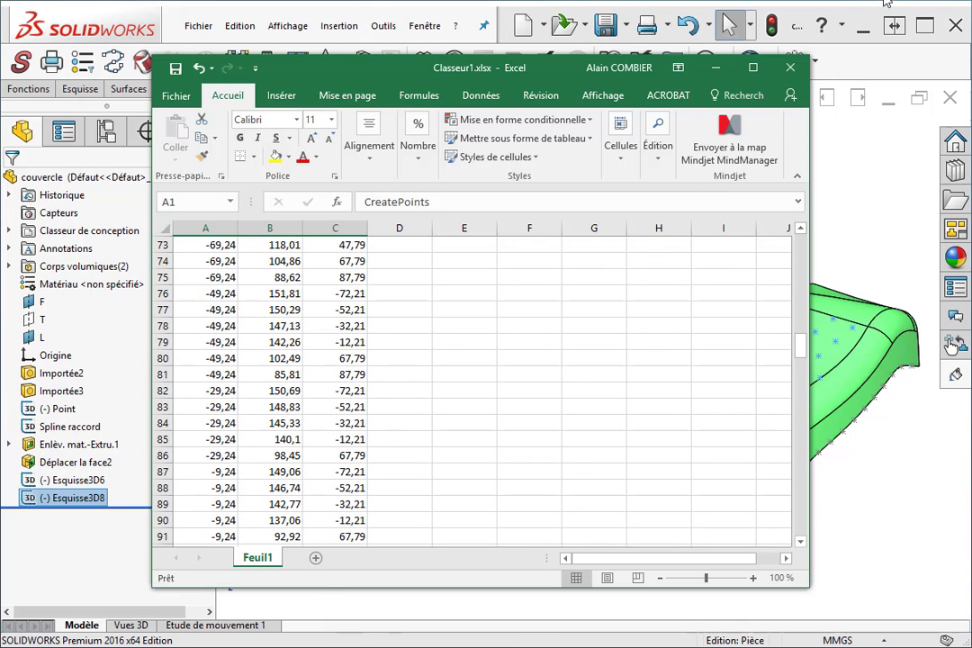
{"action": "left_click", "coordinate": [754, 201]}
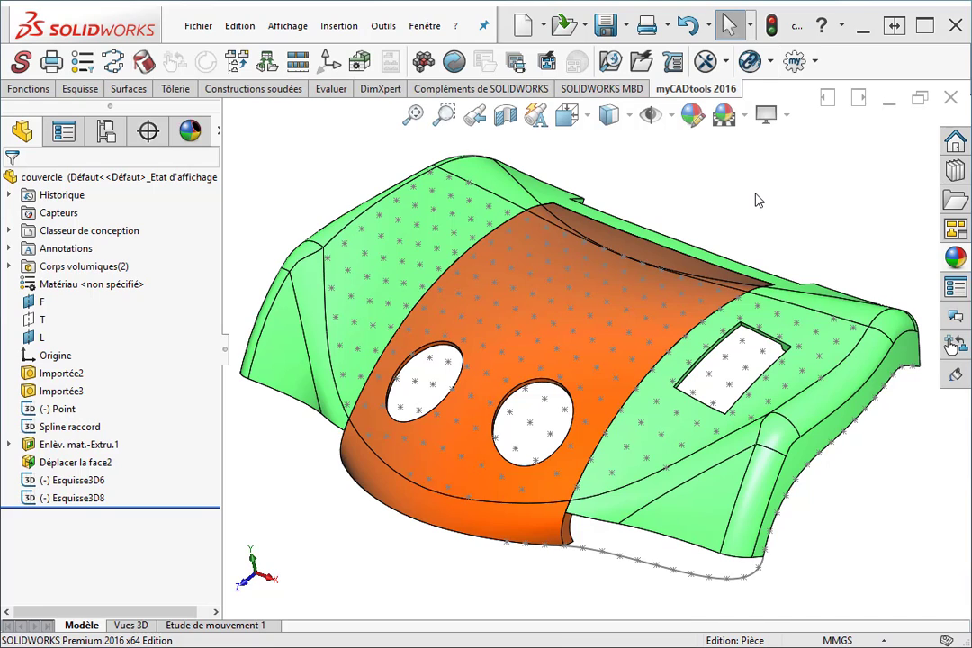
- Start a filled surface and select the eight outer edges around the cover's three top faces as the patch boundary
{"action": "left_click", "coordinate": [129, 90]}
{"action": "left_click", "coordinate": [175, 63]}
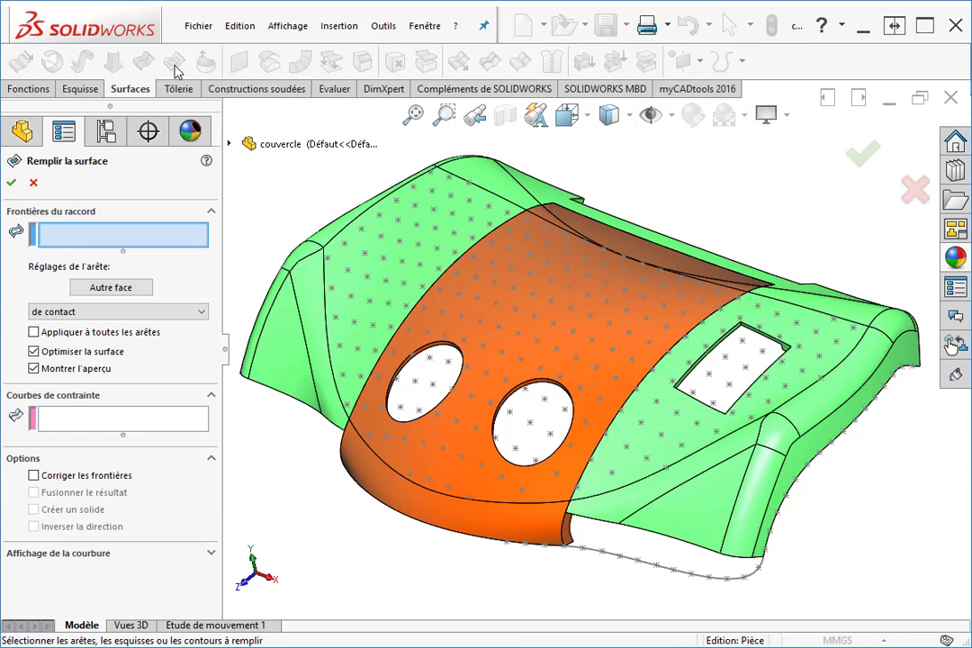
{"action": "left_click", "coordinate": [358, 224]}
{"action": "left_click", "coordinate": [509, 200]}
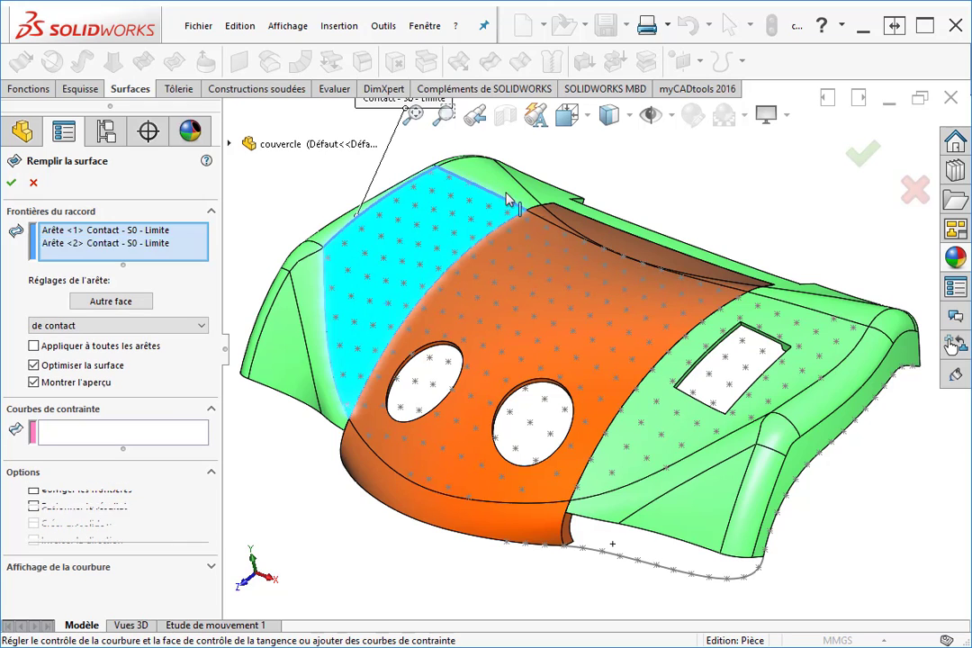
{"action": "left_click", "coordinate": [552, 223]}
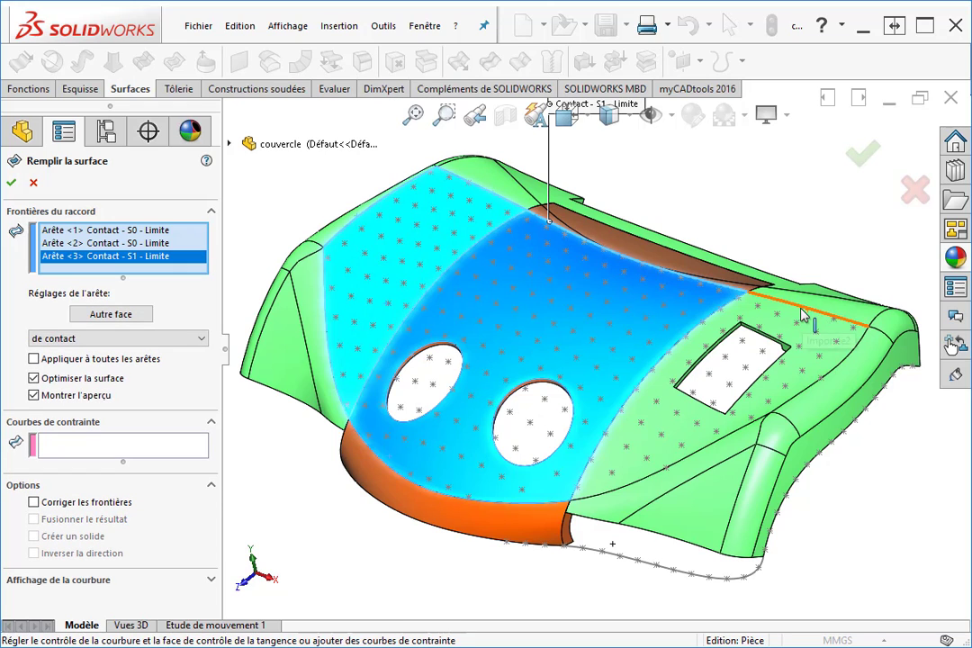
{"action": "left_click", "coordinate": [802, 310]}
{"action": "left_click", "coordinate": [844, 371]}
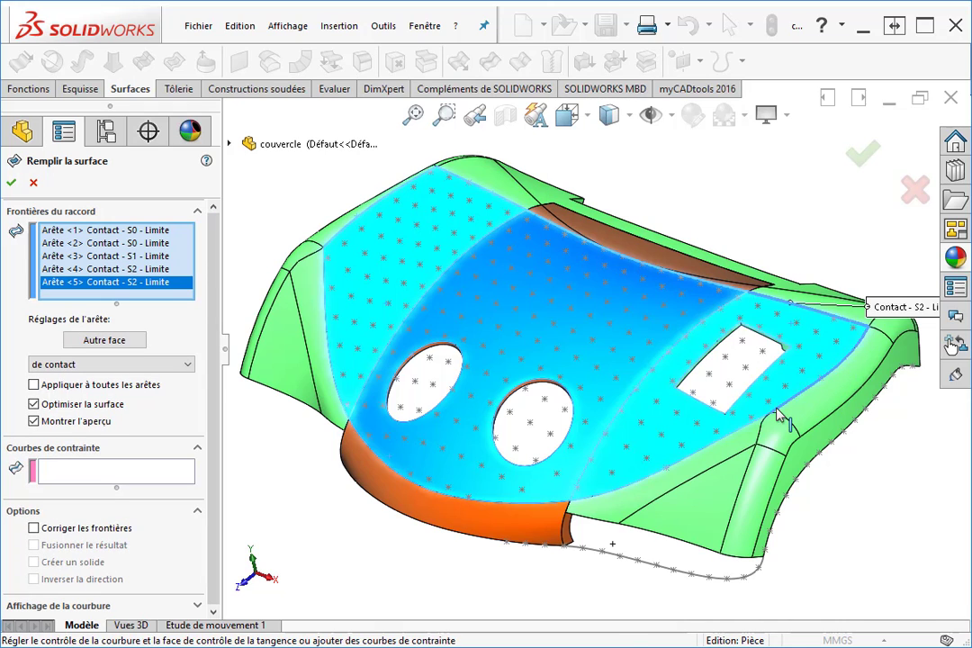
{"action": "left_click", "coordinate": [703, 450]}
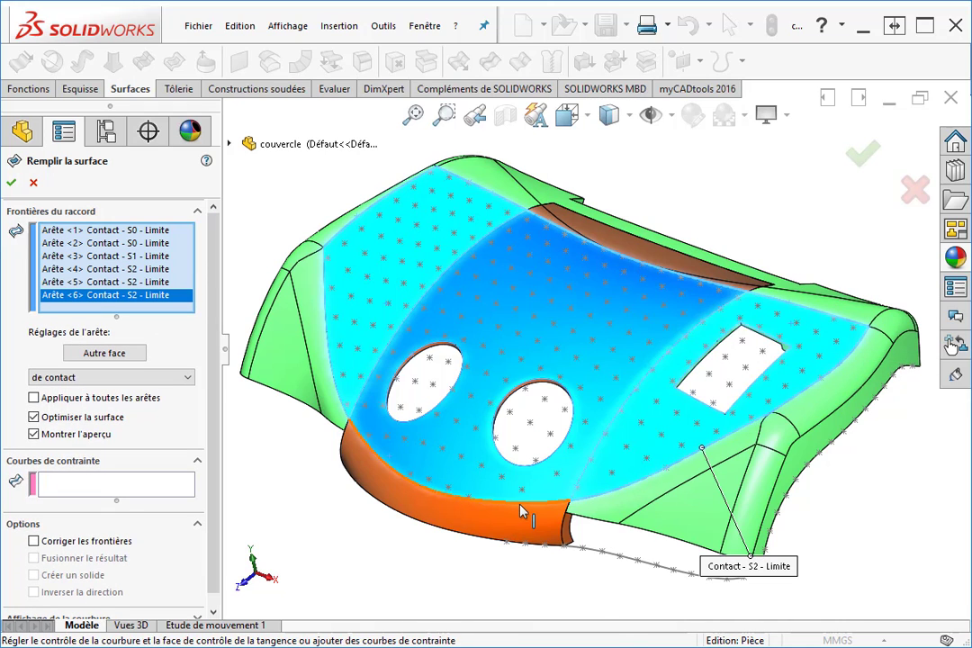
{"action": "left_click", "coordinate": [515, 504]}
{"action": "left_click", "coordinate": [330, 351]}
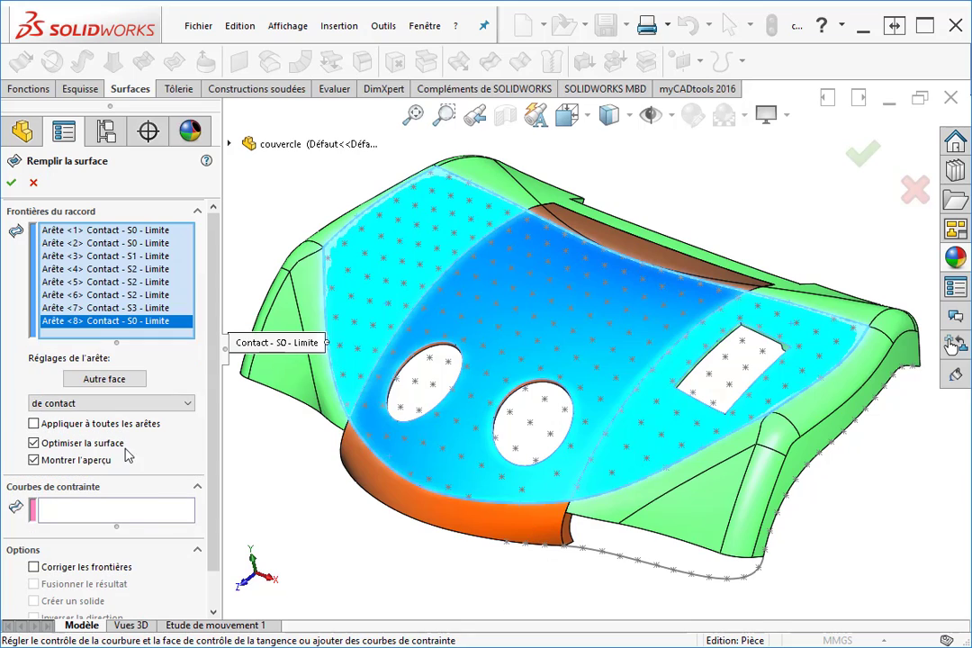
- Make the last selected boundary edge tangent, use the point grid sketch Esquisse3D8 as the constraint curve, and create the filled surface
{"action": "left_click", "coordinate": [117, 403]}
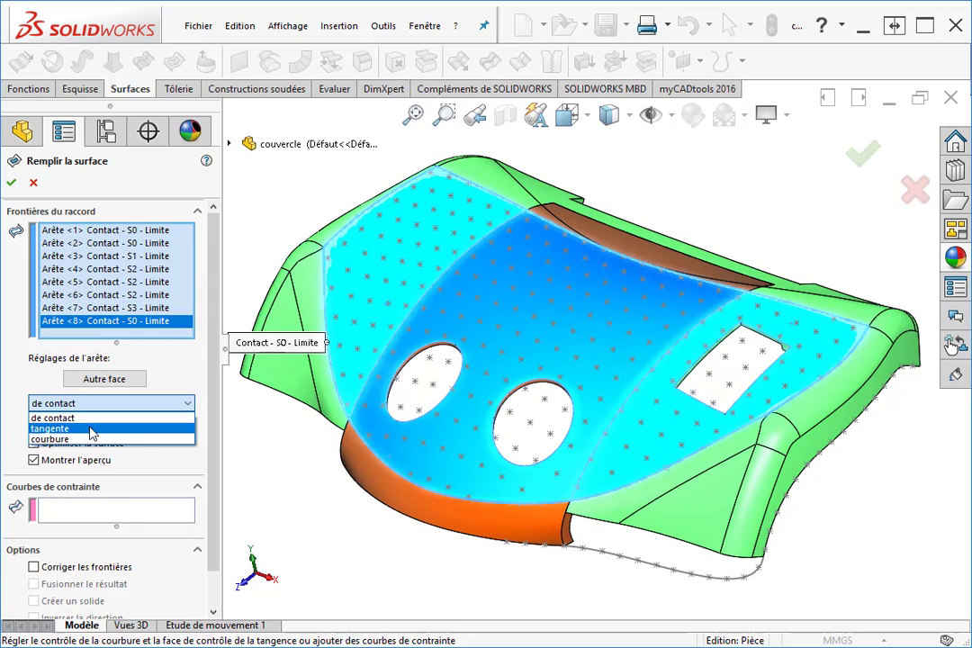
{"action": "left_click", "coordinate": [90, 428]}
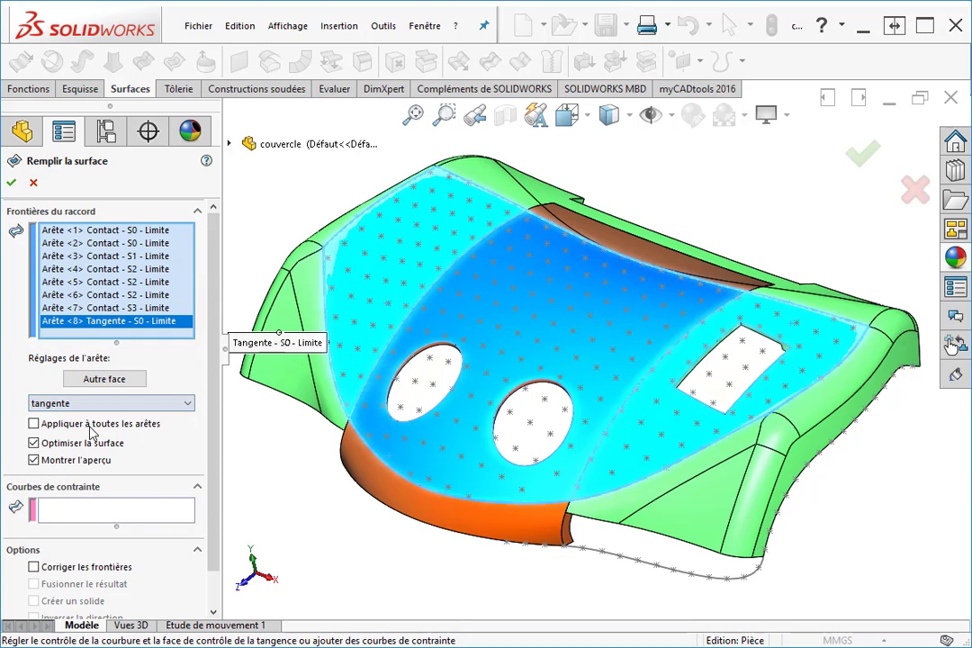
{"action": "left_click", "coordinate": [92, 511]}
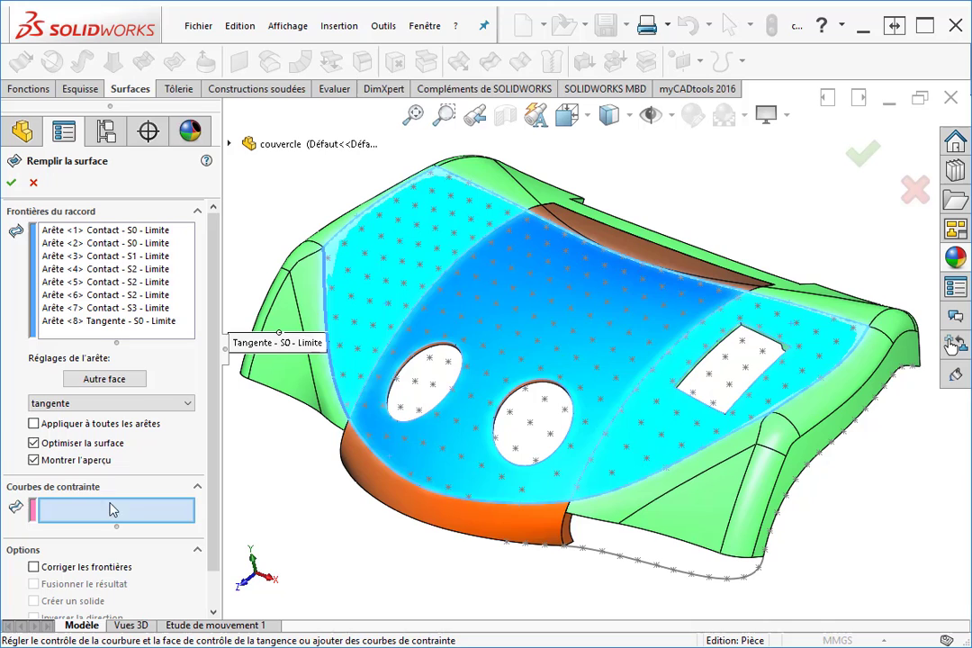
{"action": "left_click", "coordinate": [518, 317]}
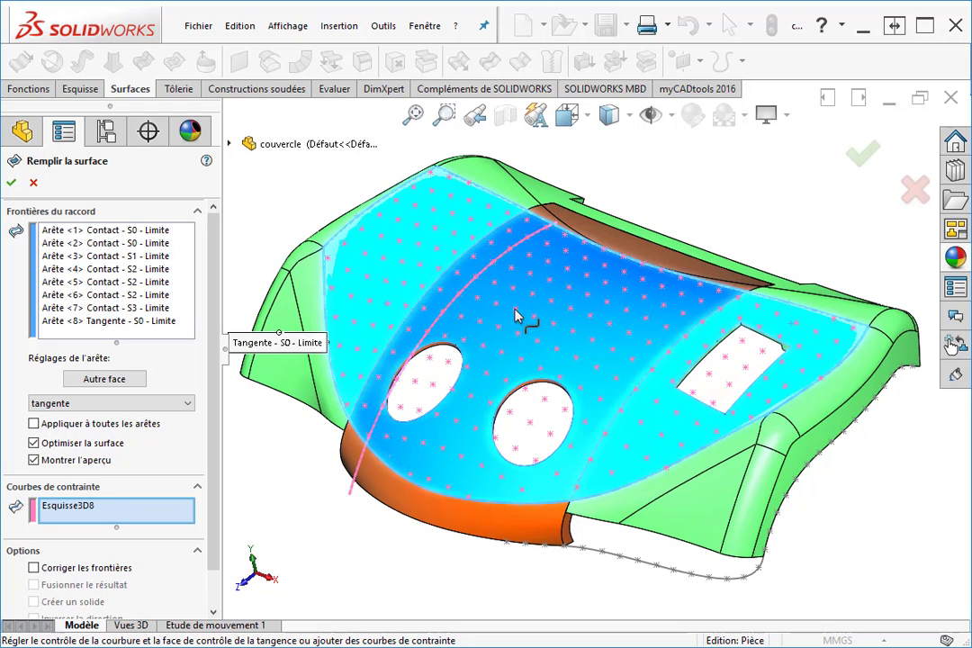
{"action": "left_click", "coordinate": [11, 185]}
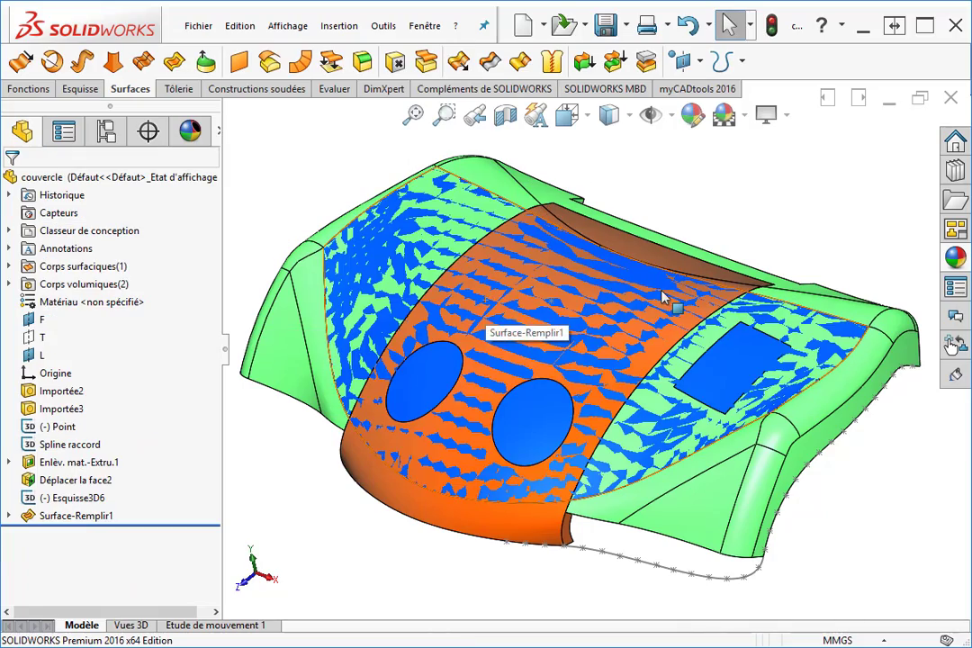
- Hide the two solid bodies and inspect the filled surface on its own from several angles
{"action": "middle_click_drag", "start_coordinate": [709, 219], "coordinate": [601, 182]}
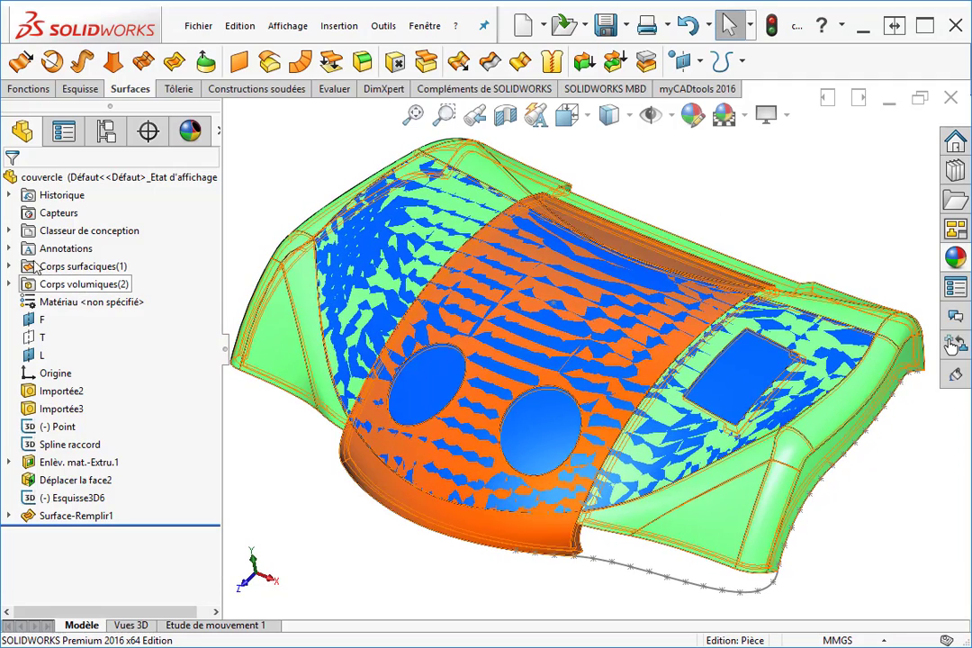
{"action": "right_click", "coordinate": [70, 284]}
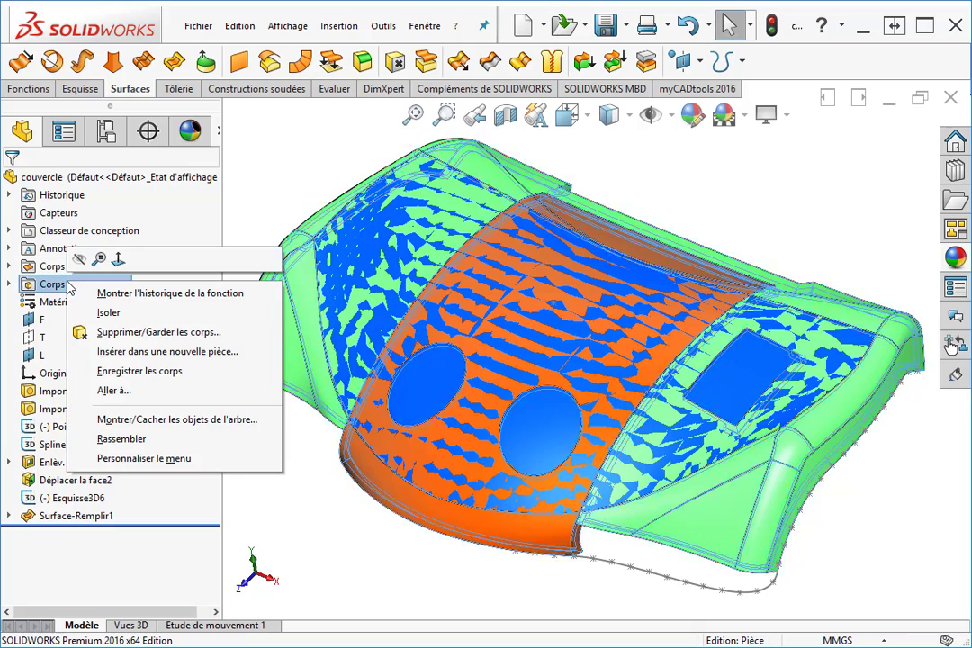
{"action": "left_click", "coordinate": [81, 259]}
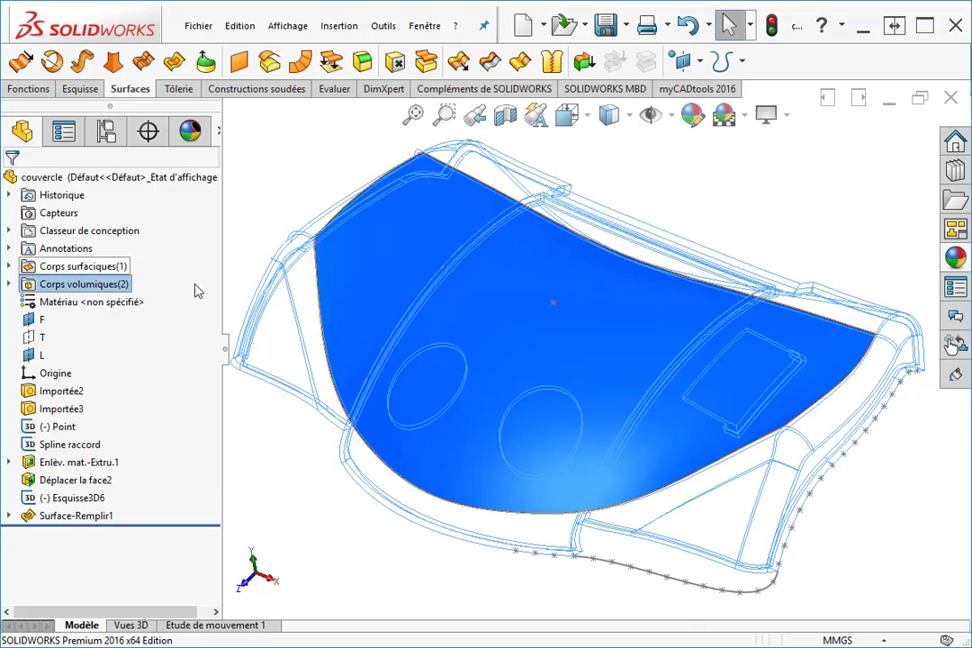
{"action": "middle_click_drag", "start_coordinate": [565, 407], "coordinate": [595, 368]}
{"action": "left_click", "coordinate": [768, 246]}
{"action": "middle_click_drag", "start_coordinate": [767, 251], "coordinate": [715, 317]}
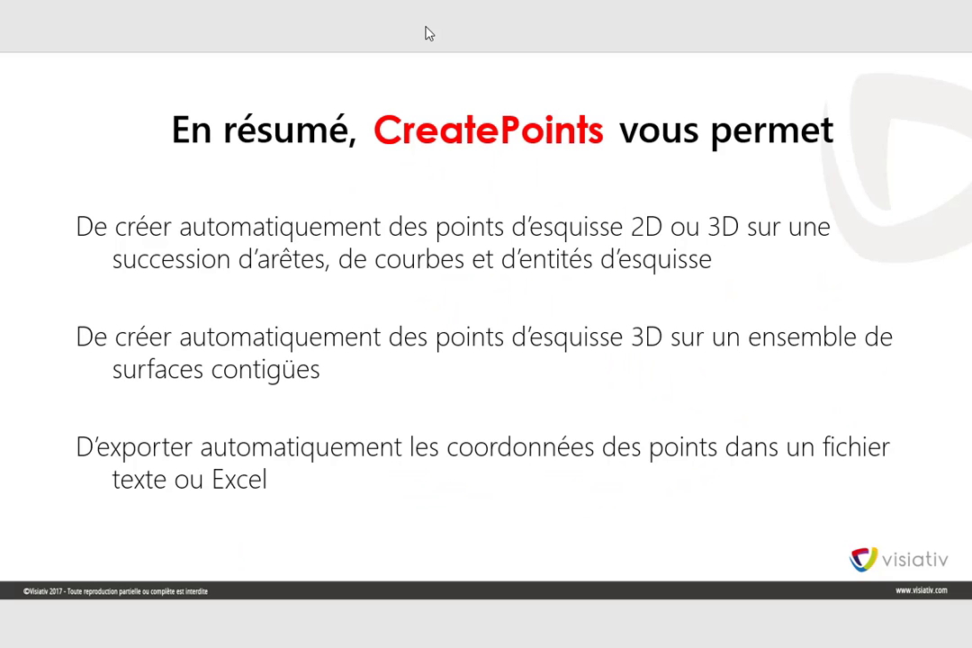